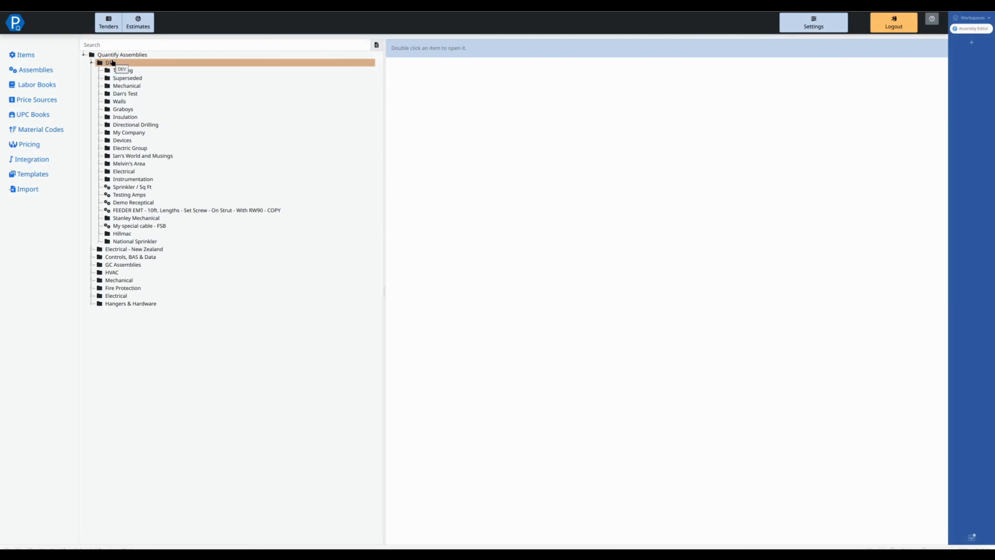
# Step: Add a new assembly named Yes/no Assembly inside the DEV folder
pyautogui.rightClick(113, 61)
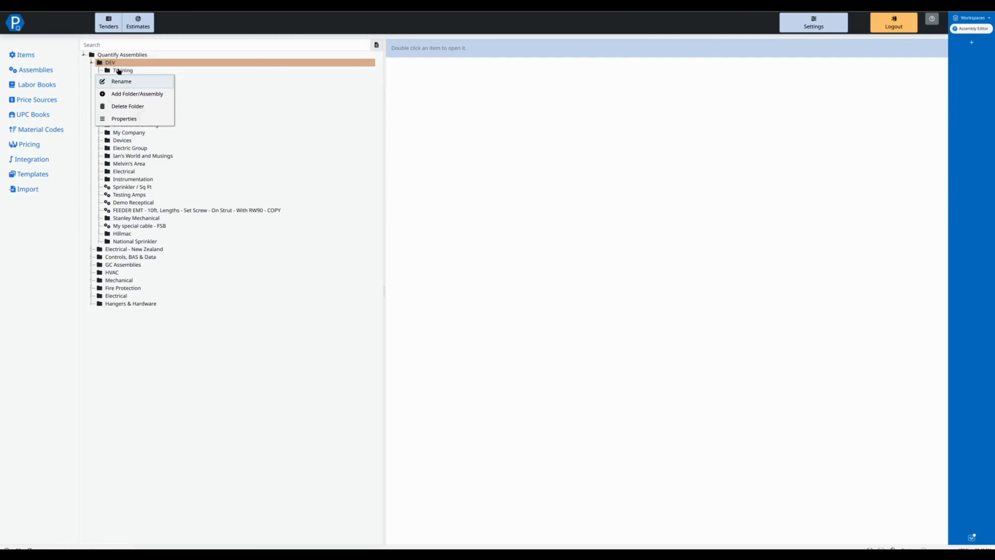
pyautogui.click(133, 94)
pyautogui.click(436, 58)
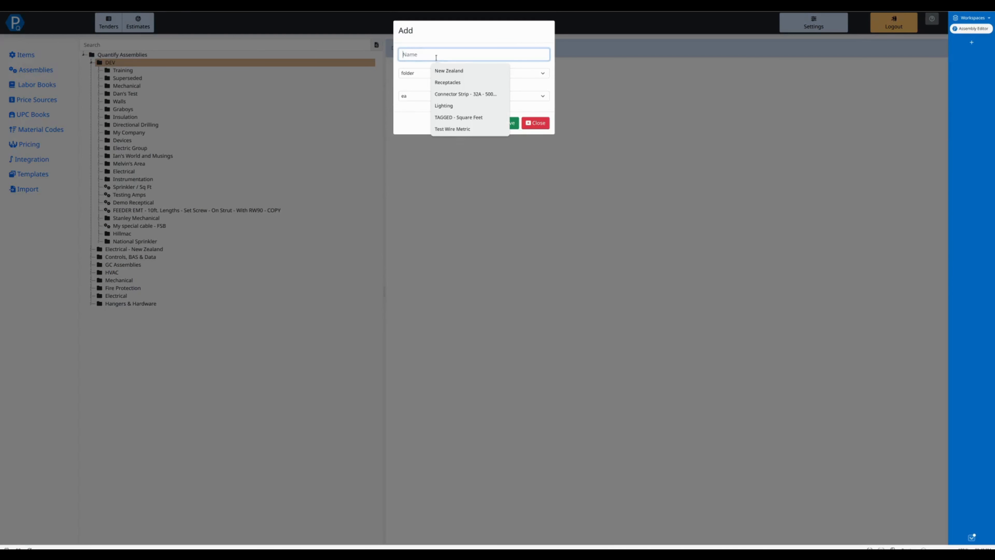
pyautogui.write('Y')
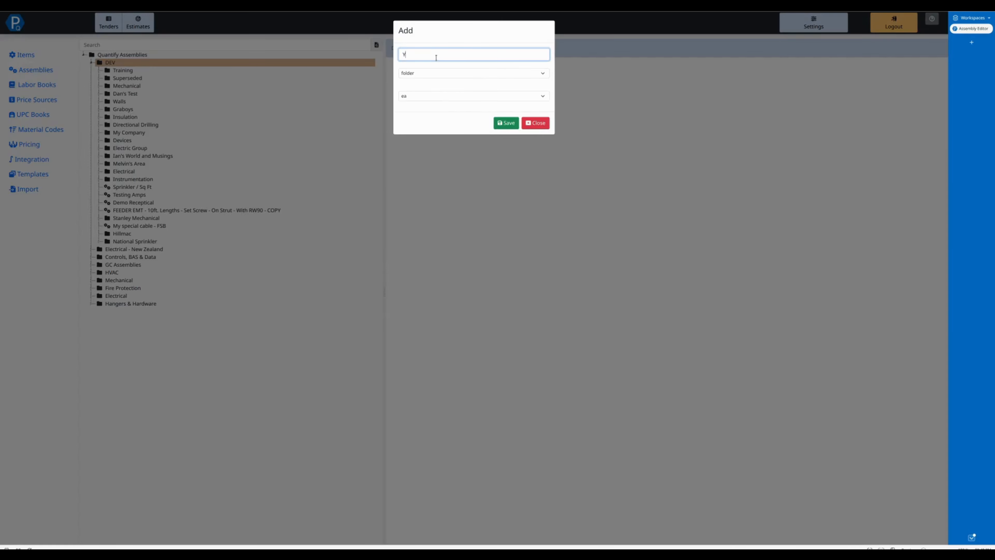
pyautogui.write('es/no Assembly')
pyautogui.press('Tab')
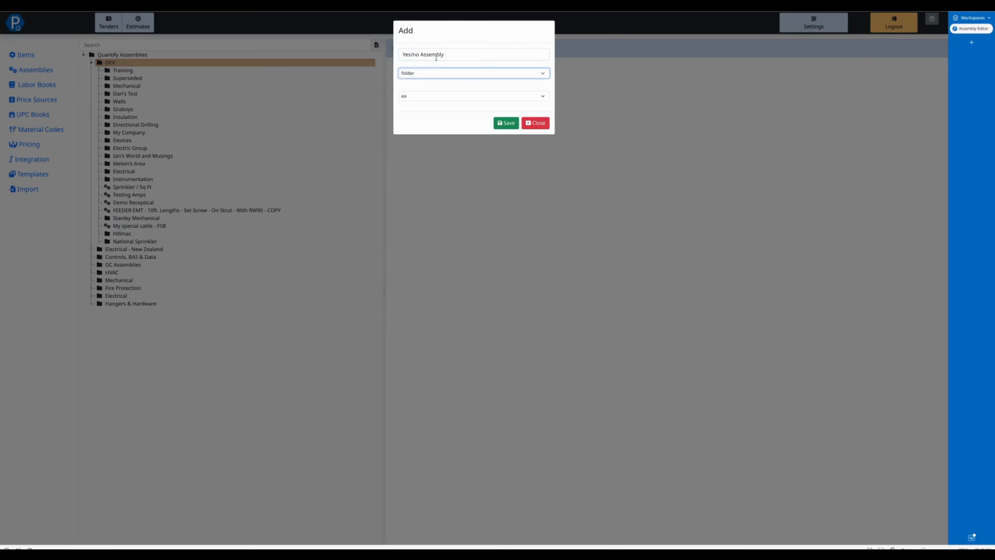
pyautogui.press('Down')
pyautogui.click(505, 123)
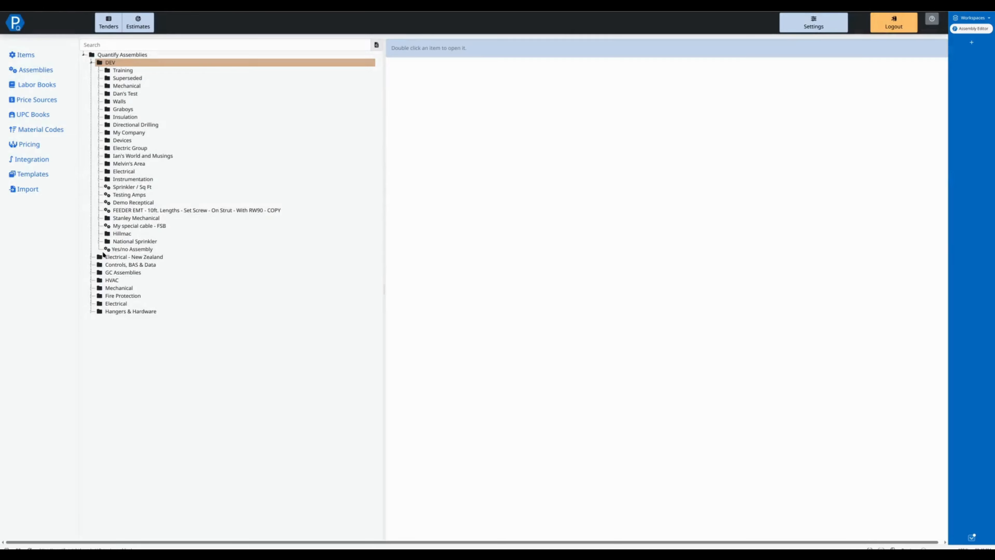
# Step: Open the Yes/no Assembly and search the item tree for yes/no
pyautogui.doubleClick(121, 249)
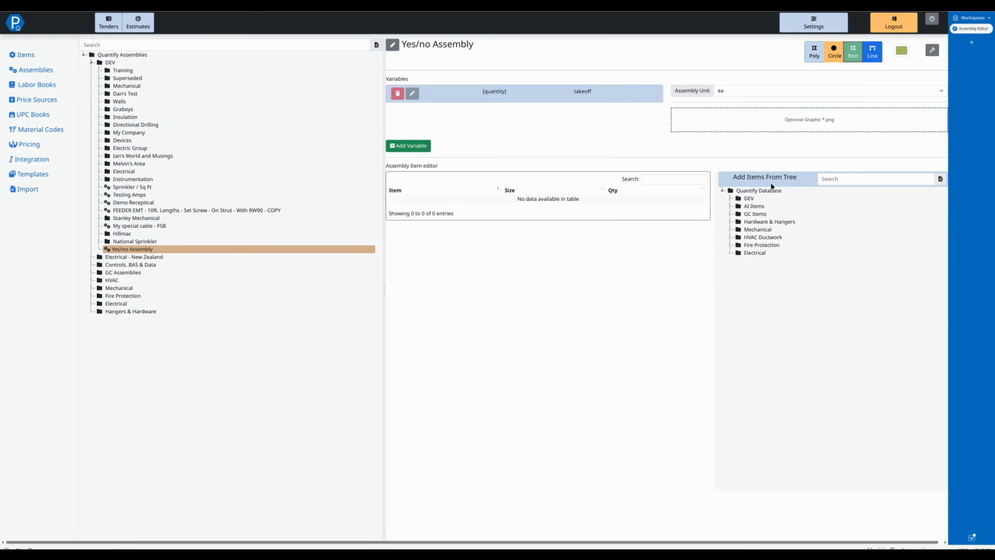
pyautogui.click(854, 177)
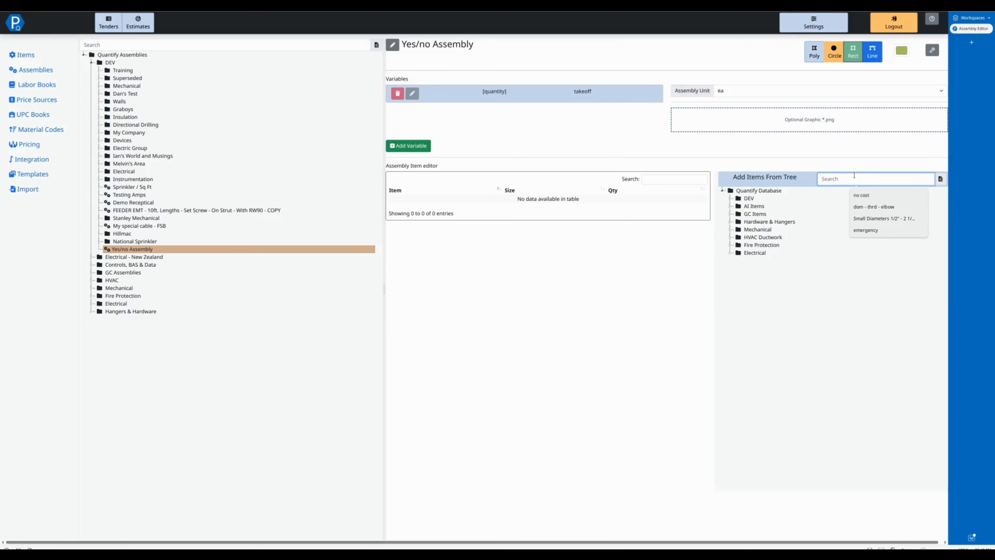
pyautogui.write('yes/no')
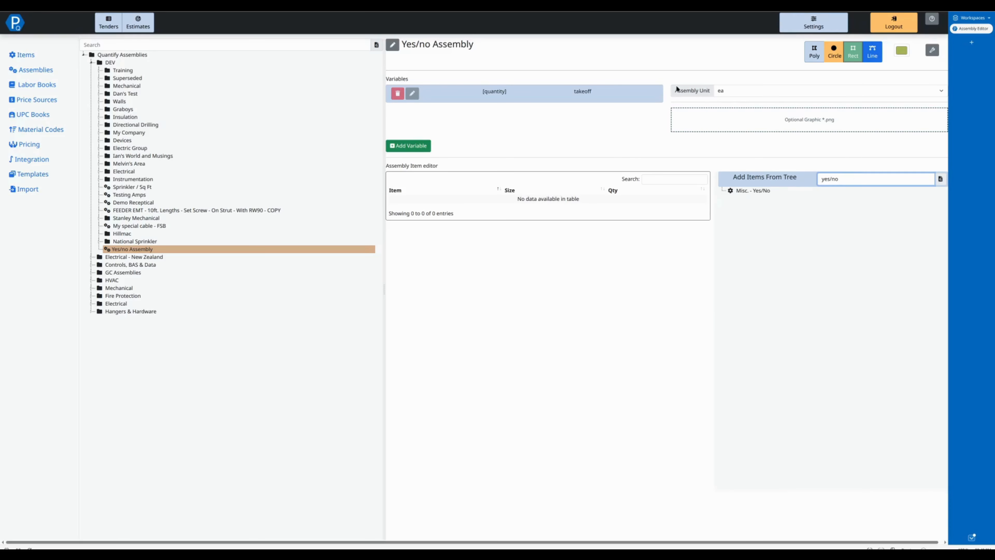
pyautogui.click(749, 191)
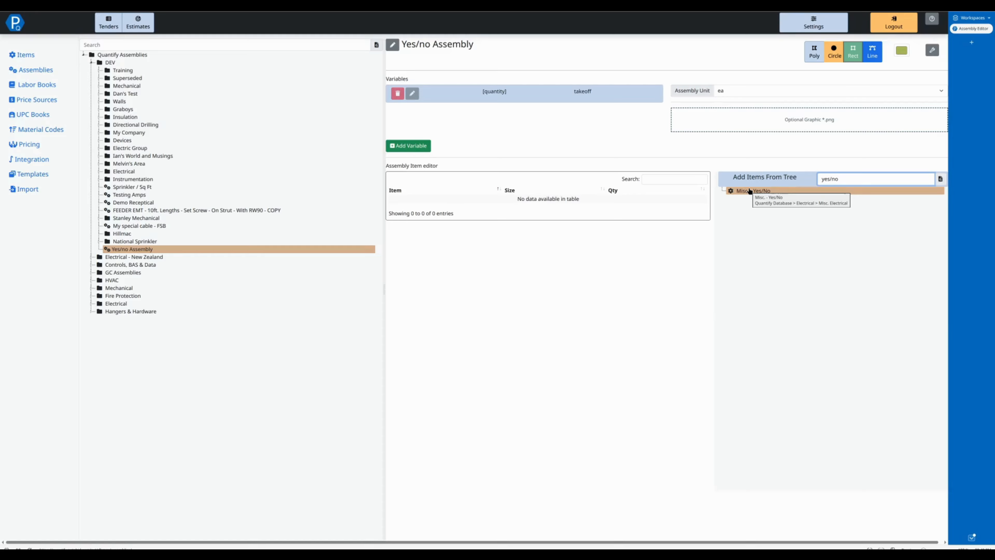
pyautogui.doubleClick(750, 191)
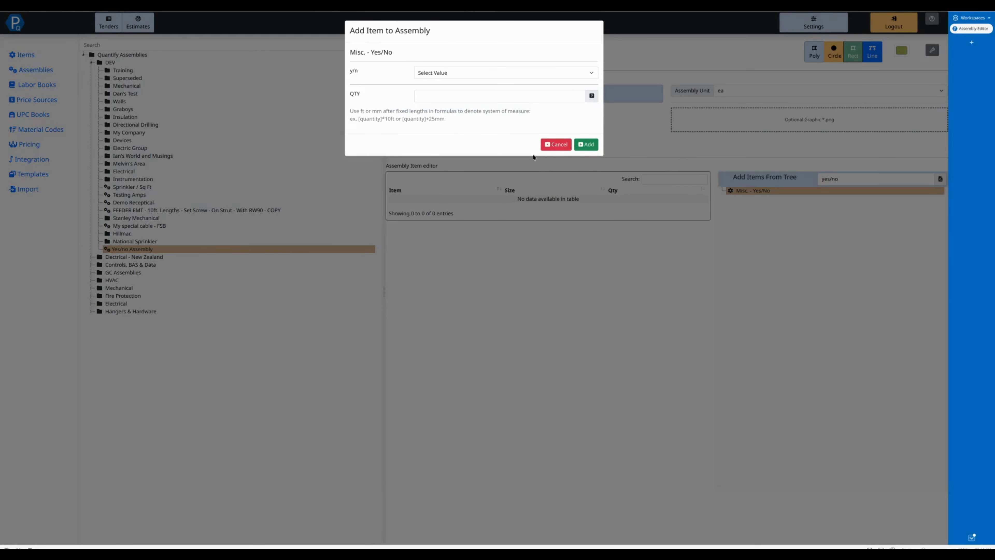
pyautogui.click(470, 71)
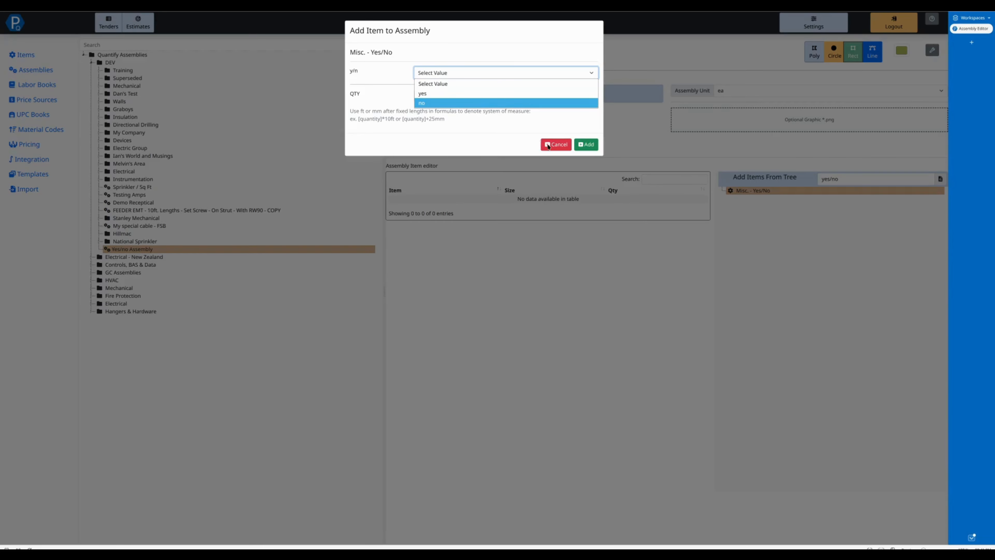
pyautogui.click(550, 144)
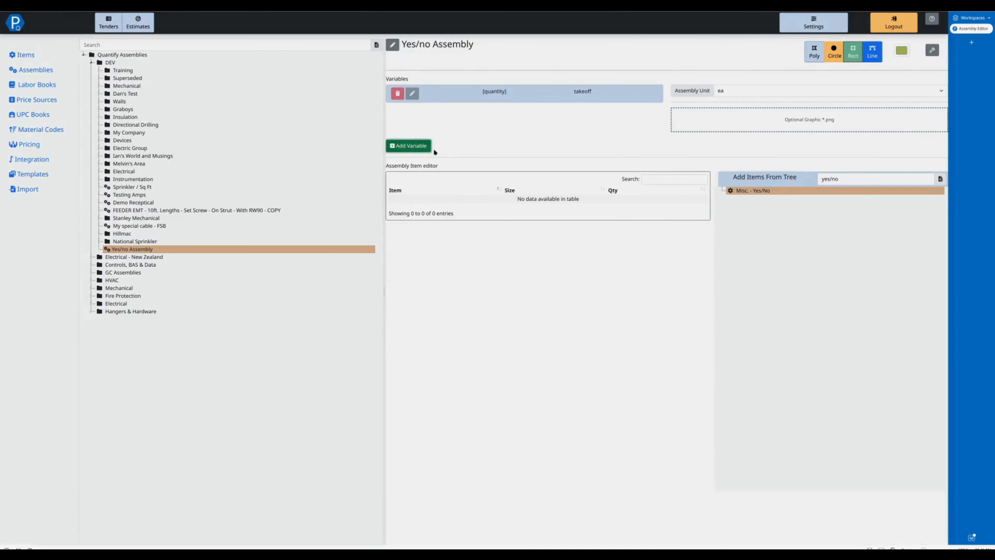
# Step: Add a text variable named Inc. Ground to the assembly
pyautogui.click(430, 148)
pyautogui.click(395, 64)
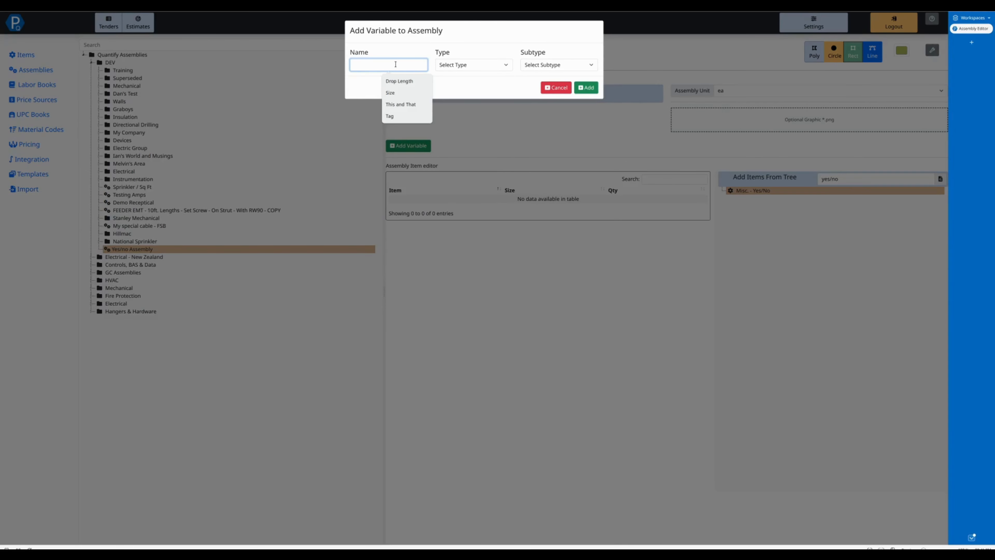
pyautogui.write('I')
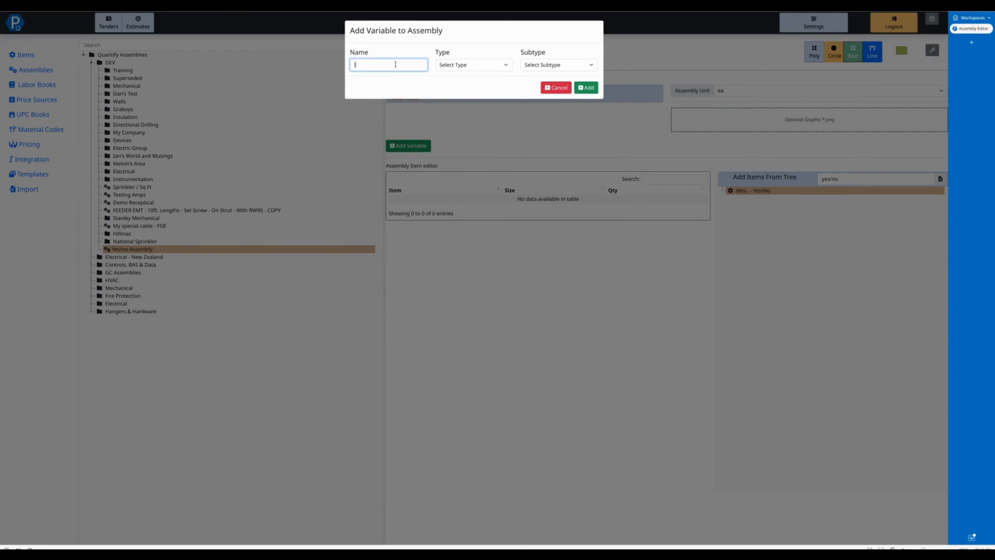
pyautogui.write('nc. Ground')
pyautogui.click(462, 66)
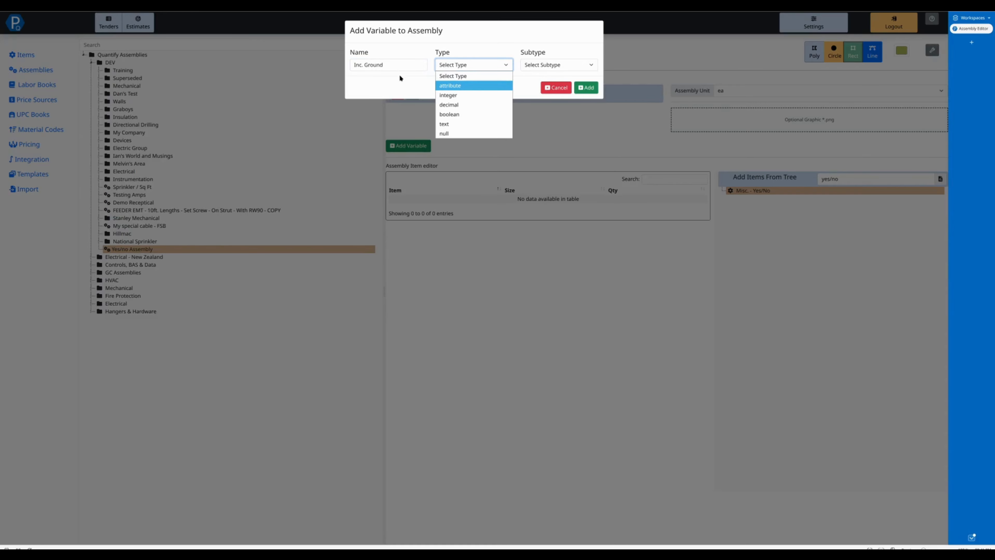
pyautogui.click(465, 125)
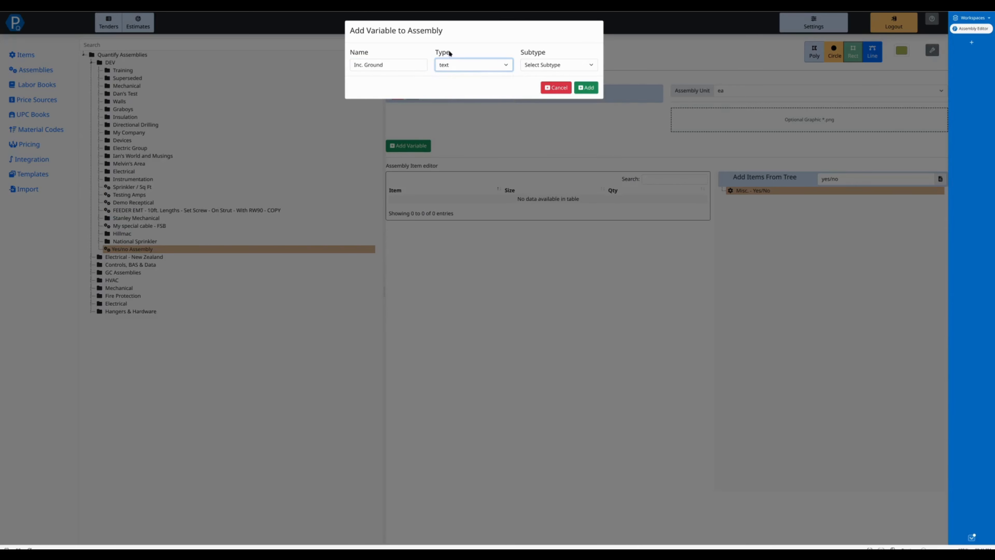
pyautogui.click(586, 87)
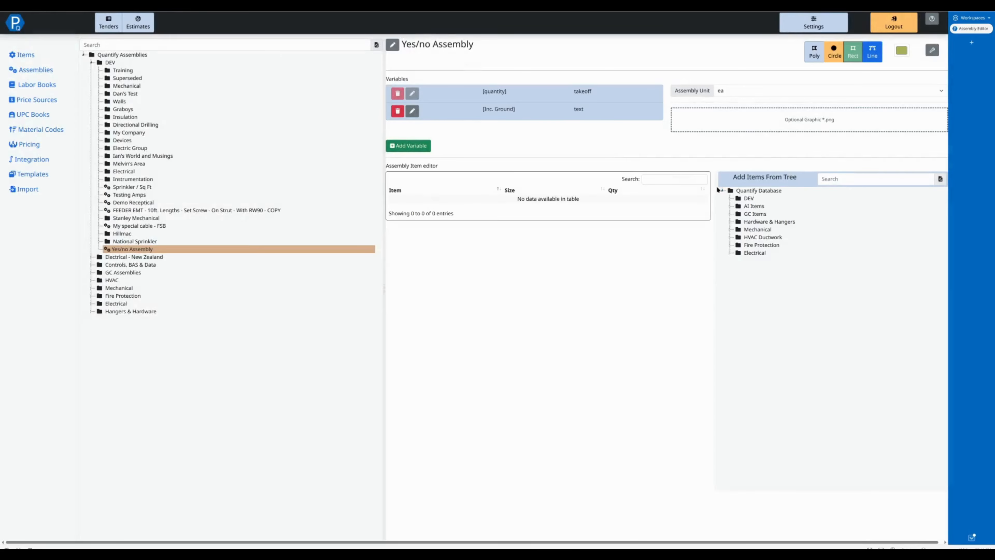
# Step: Add the Misc. - Yes/No item with y/n set to the Inc. Ground variable and quantity 0
pyautogui.click(842, 181)
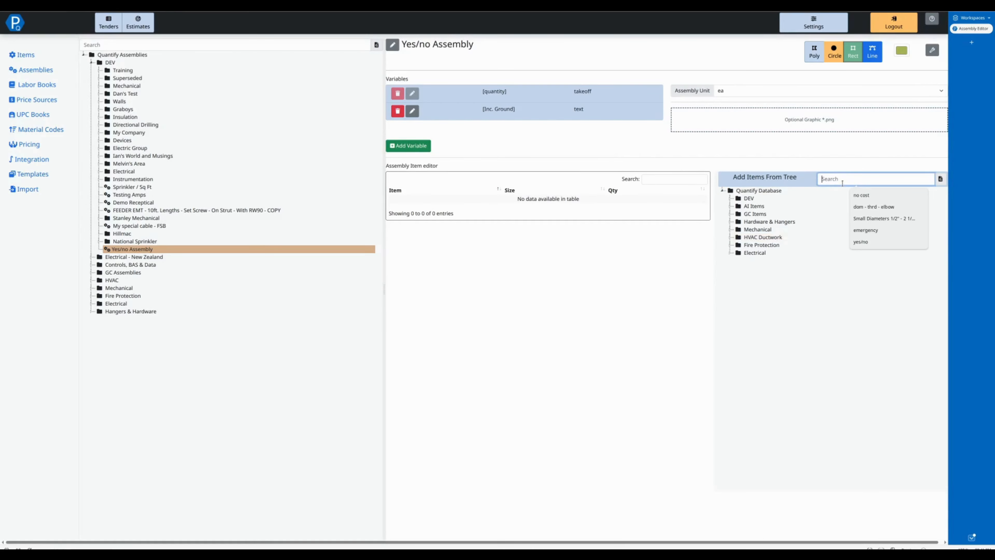
pyautogui.write('yes/no')
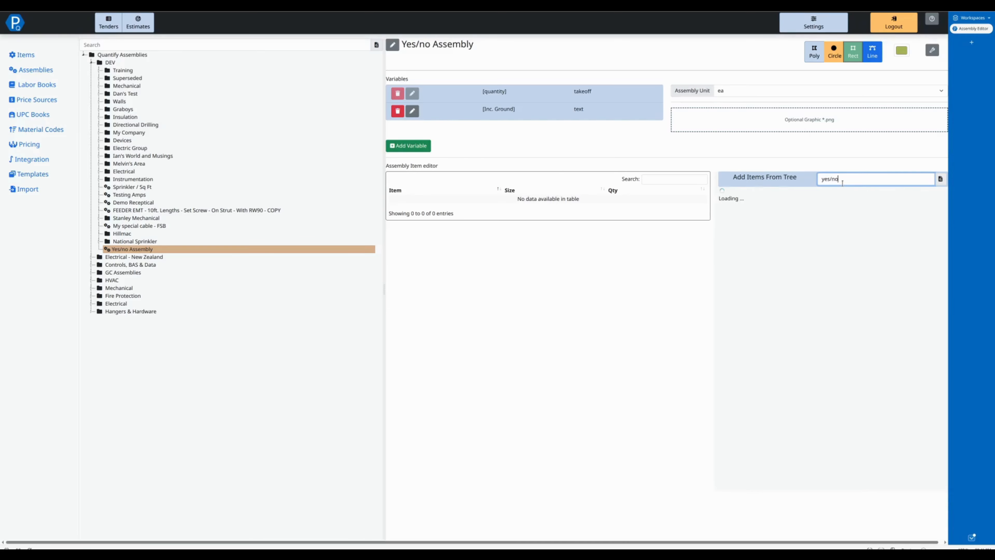
pyautogui.click(764, 192)
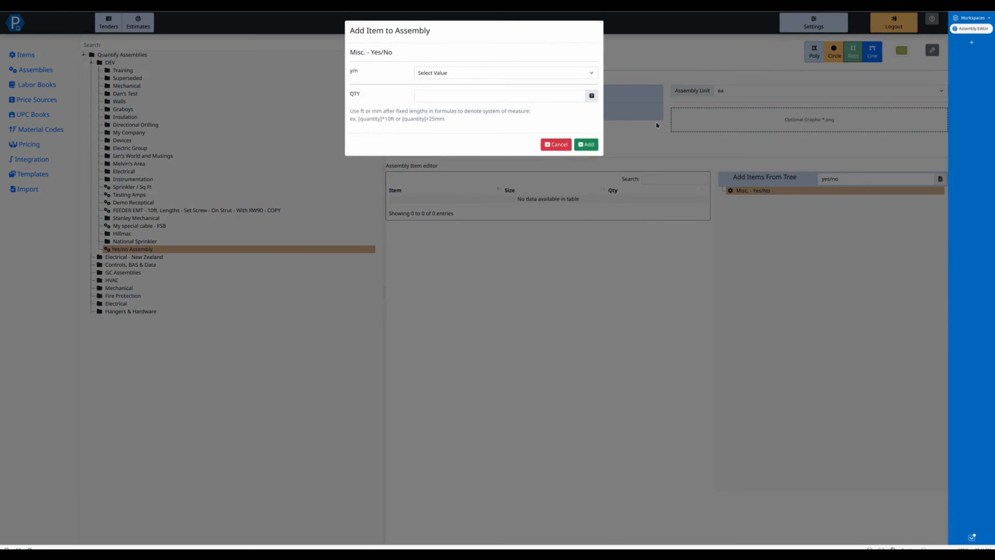
pyautogui.click(474, 72)
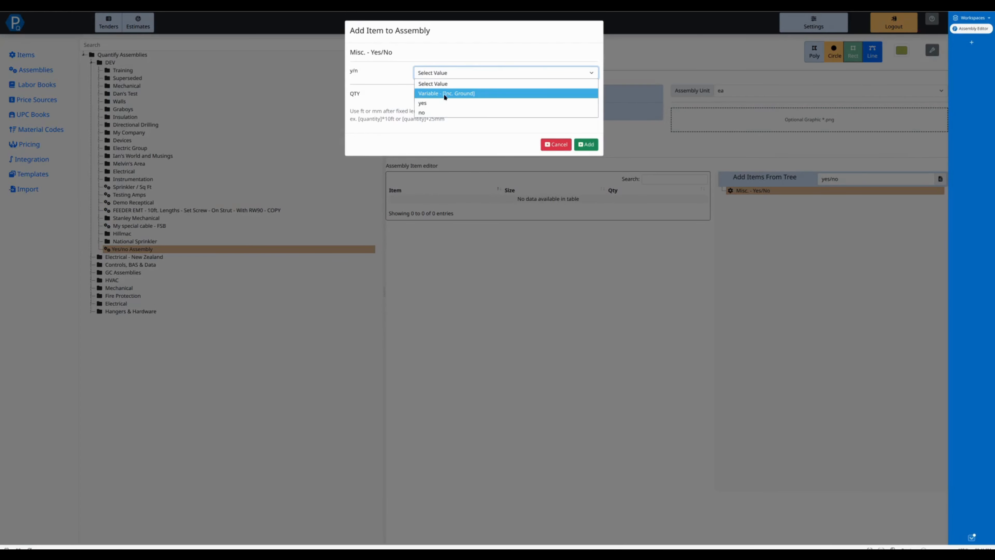
pyautogui.click(451, 94)
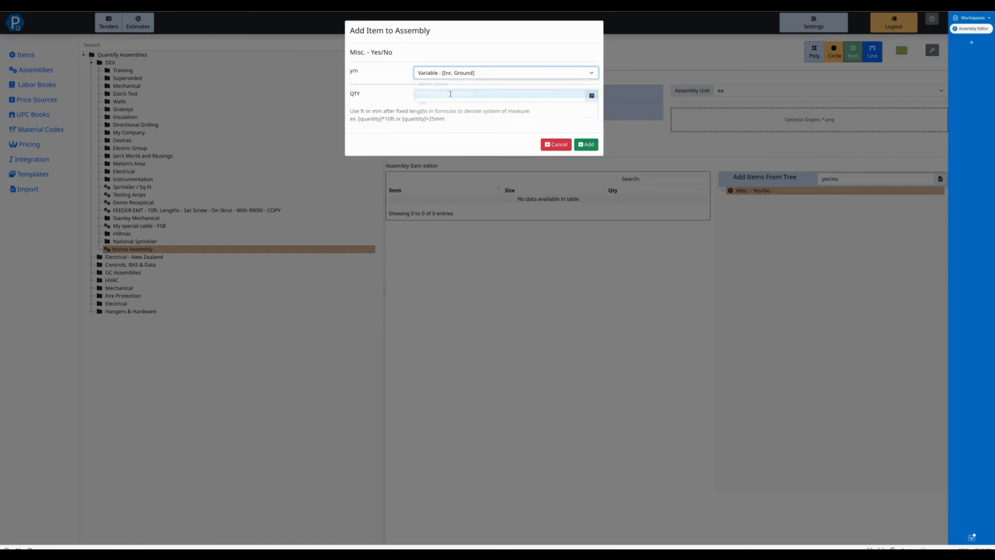
pyautogui.click(444, 98)
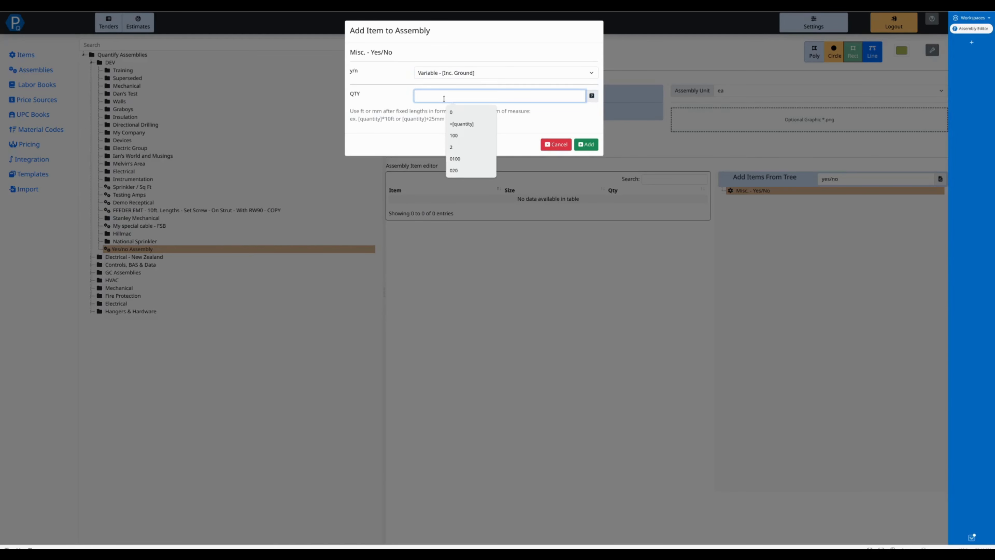
pyautogui.write('0')
pyautogui.click(586, 146)
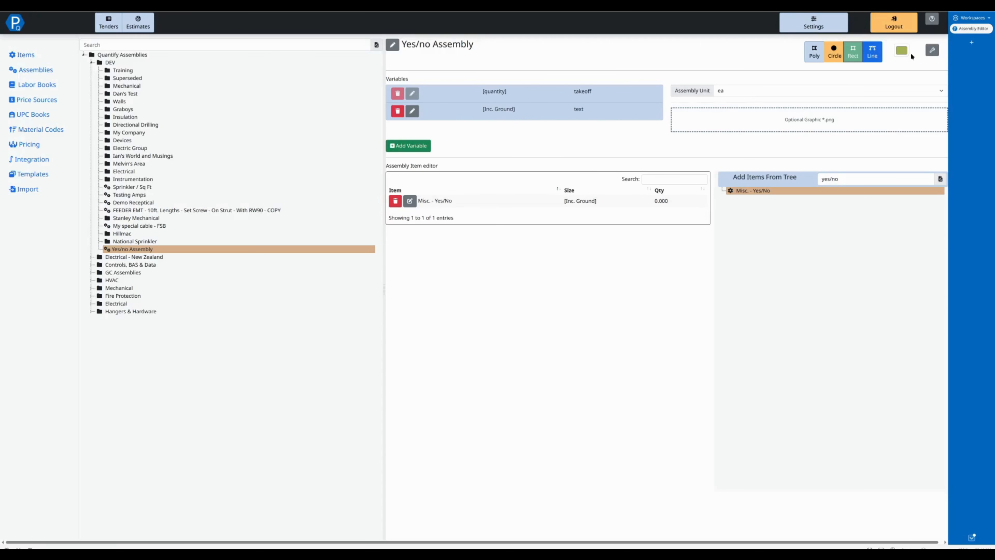
# Step: Test the assembly in the debugger with Inc. Ground set to yes, then close the debugger
pyautogui.click(932, 50)
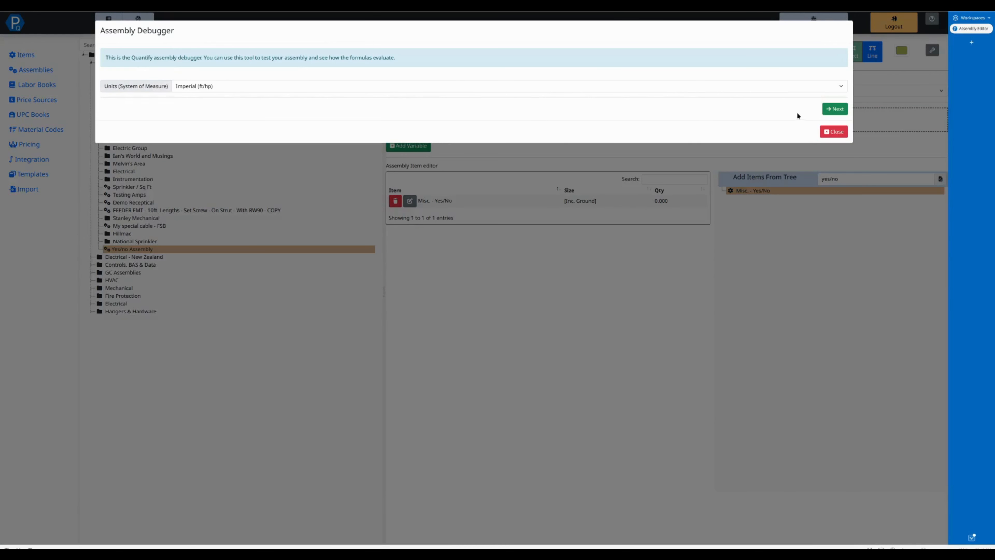
pyautogui.click(834, 110)
pyautogui.click(453, 75)
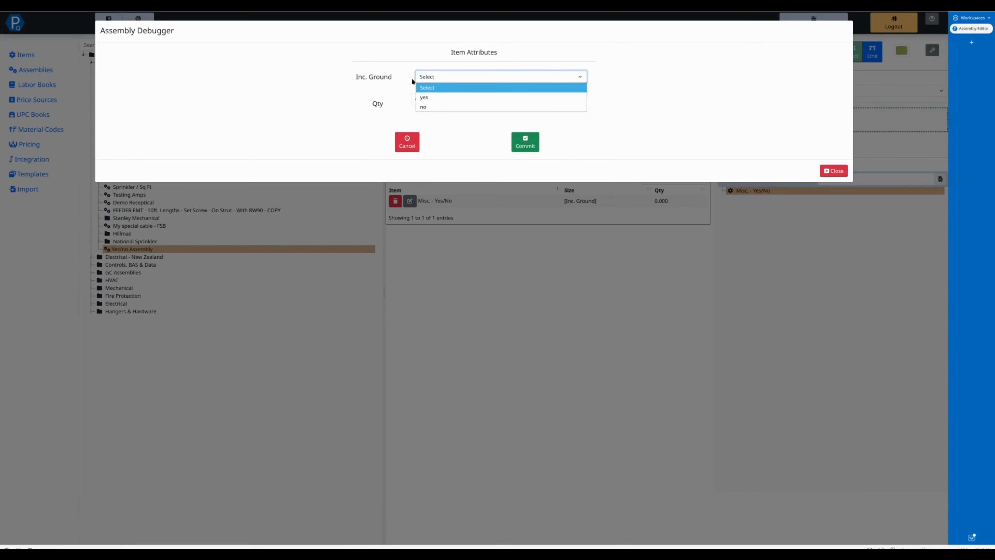
pyautogui.click(440, 98)
pyautogui.click(444, 75)
pyautogui.click(441, 98)
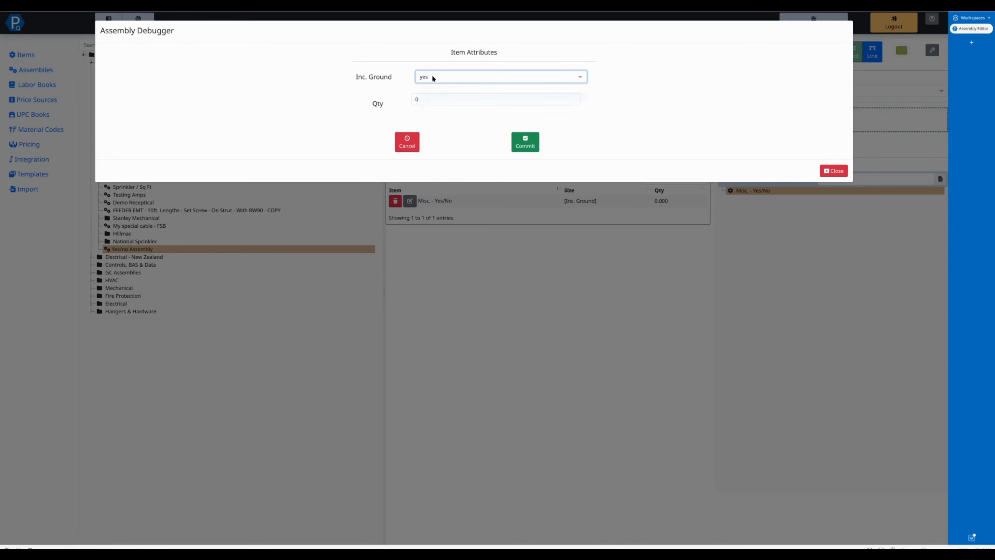
pyautogui.click(409, 143)
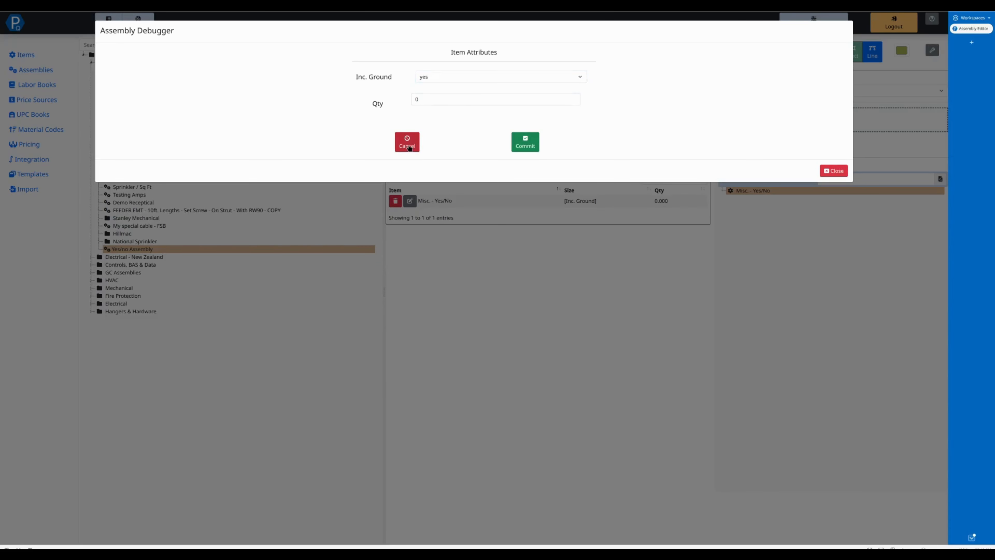
pyautogui.click(833, 171)
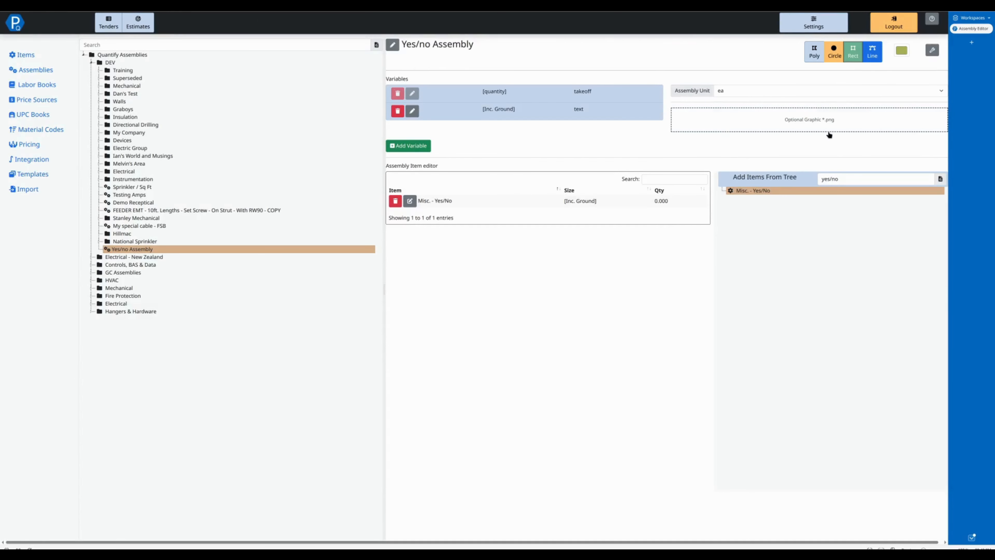
# Step: Clear the item tree search and browse Electrical > Cable & Wires > RW90/RWU90 > Branch Circuit to open Wire - Branch Circuit - Copper - RW-90 - Green
pyautogui.tripleClick(866, 179)
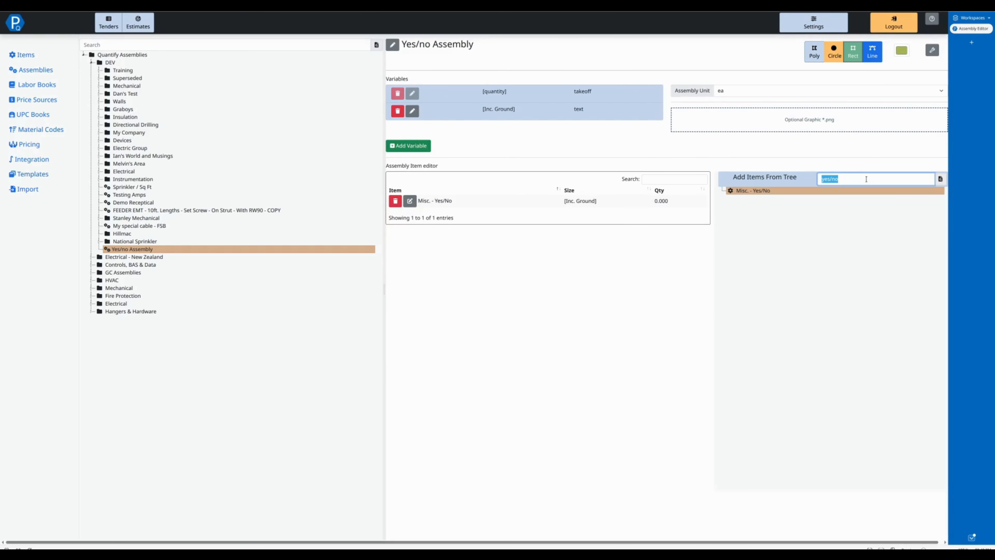
pyautogui.press('BackSpace')
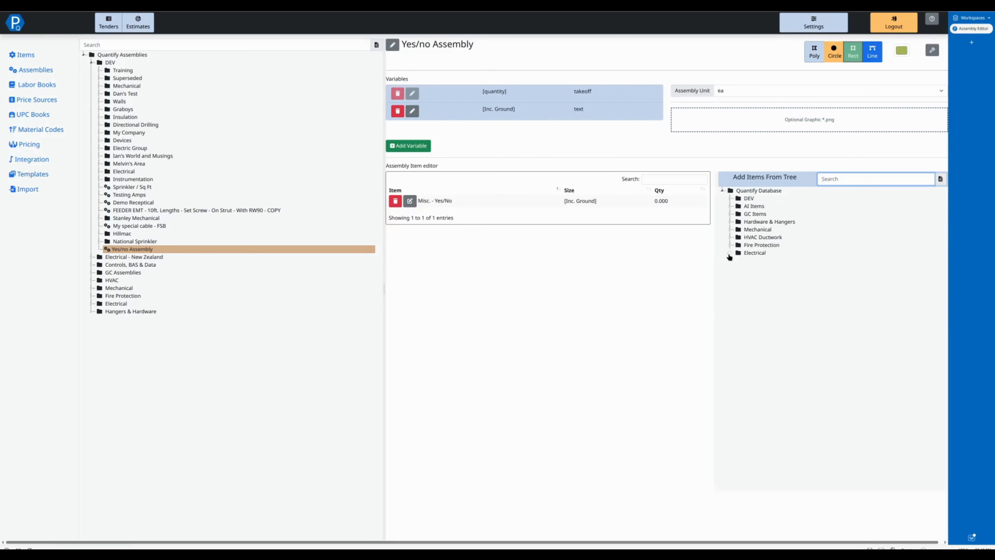
pyautogui.click(729, 254)
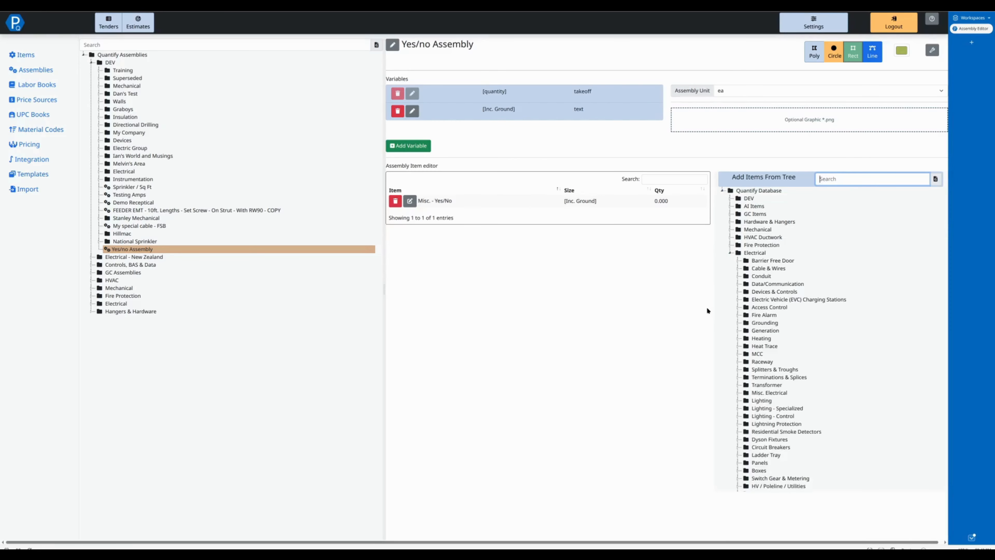
pyautogui.click(737, 269)
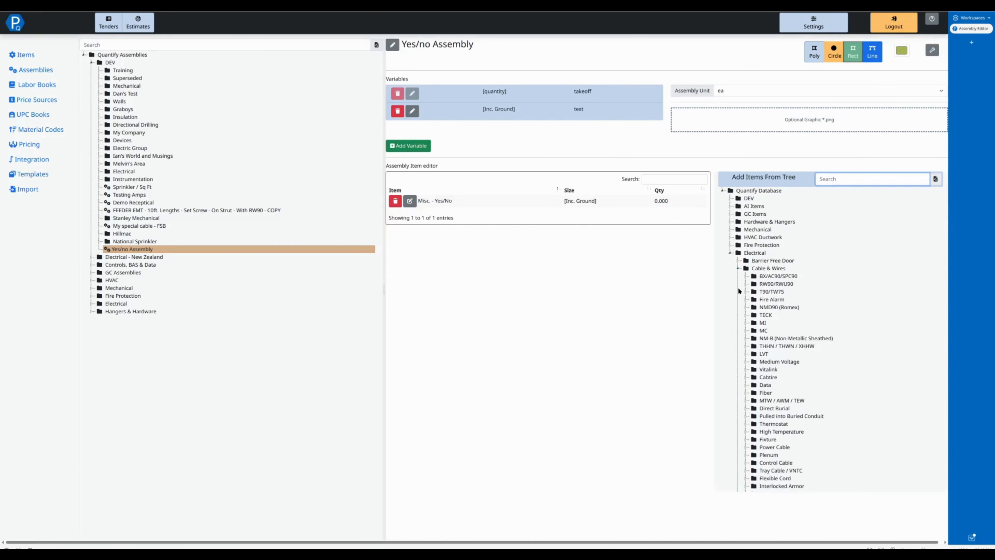
pyautogui.click(750, 283)
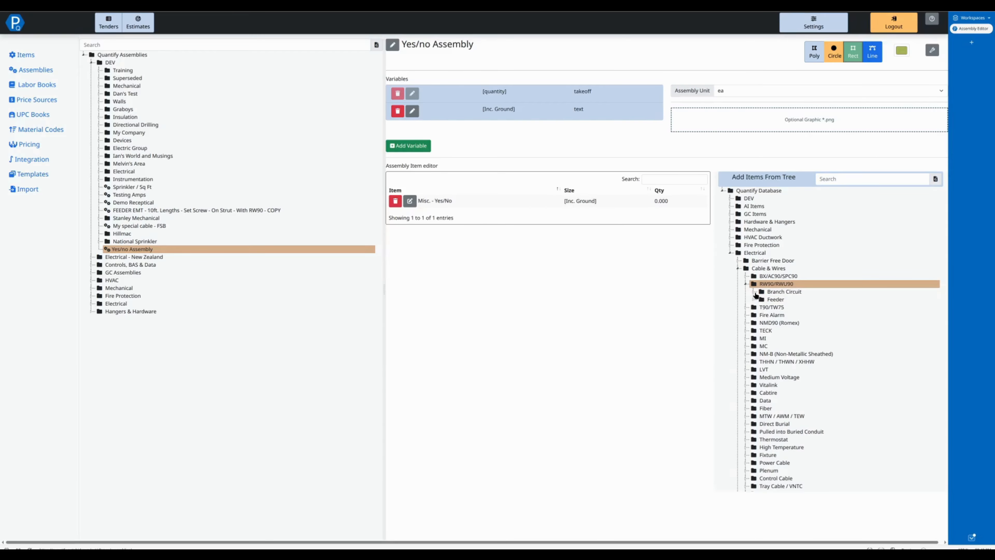
pyautogui.click(753, 292)
pyautogui.doubleClick(886, 315)
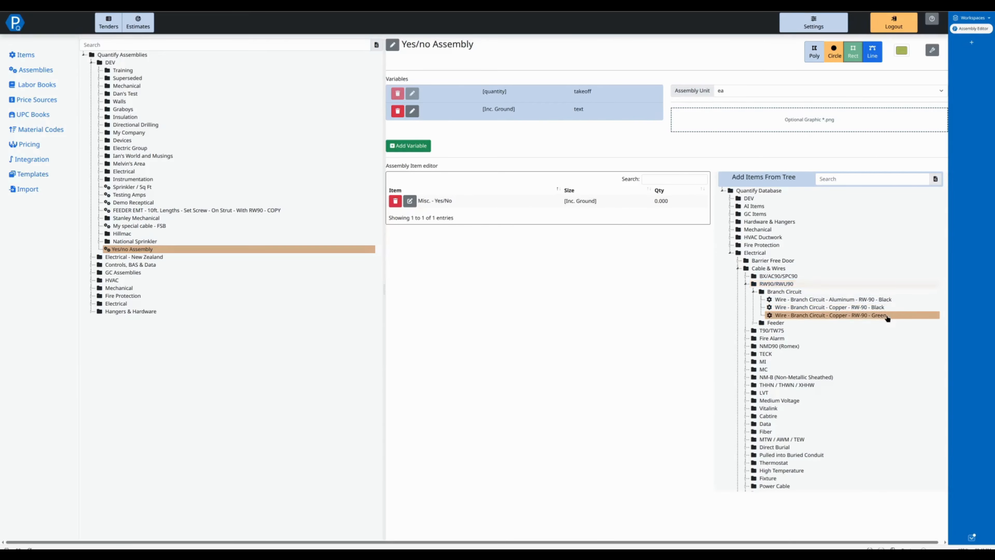
# Step: Add the green wire with gauge #12 and quantity formula =if("[Inc. Ground]"=="yes",[quantity],0)
pyautogui.click(459, 73)
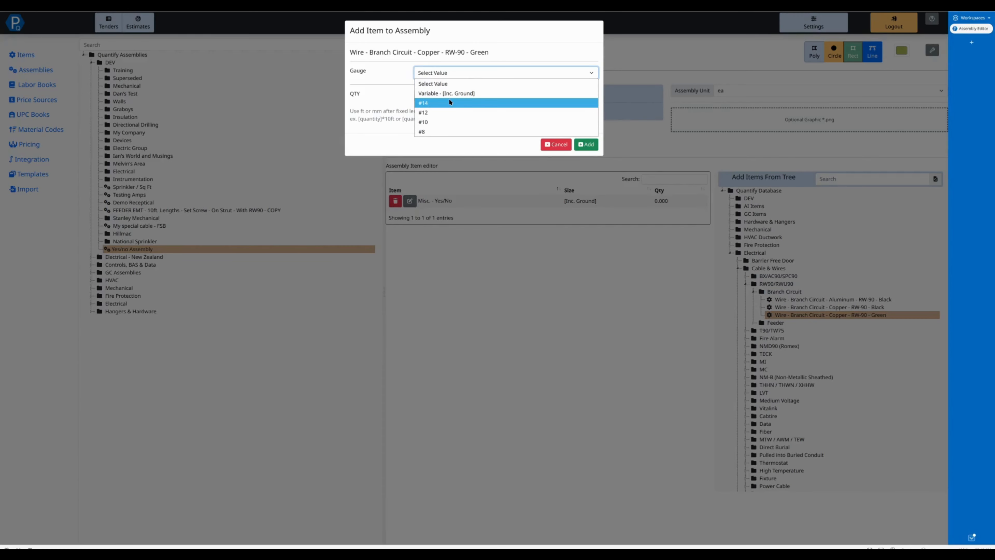
pyautogui.click(450, 113)
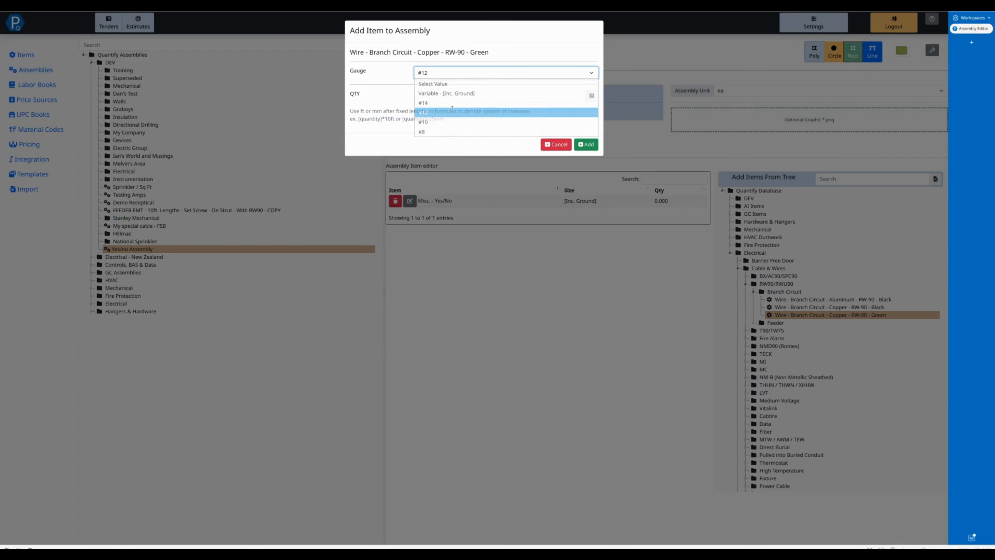
pyautogui.click(454, 98)
pyautogui.write('=')
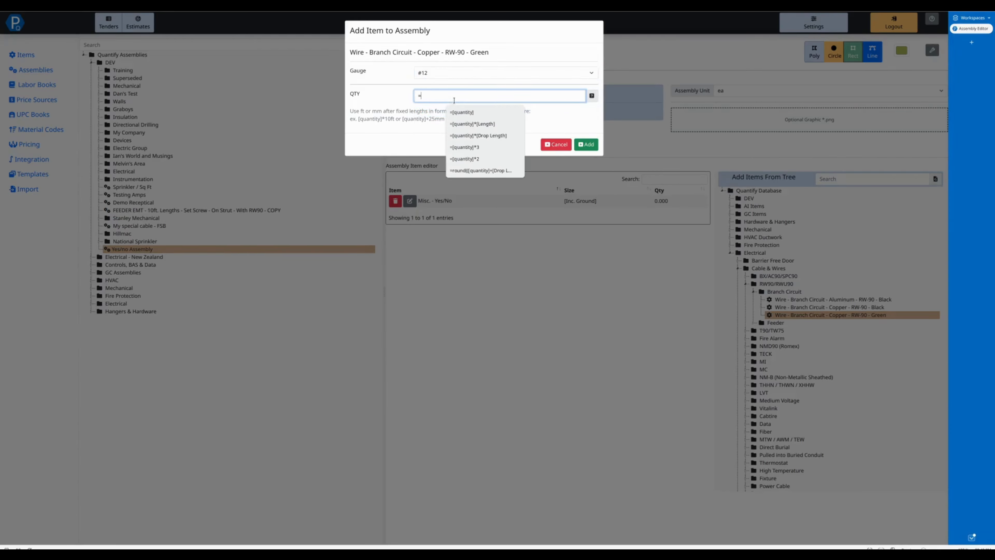
pyautogui.write('[quantity]')
pyautogui.press('BackSpace')
pyautogui.press('BackSpace')
pyautogui.press('BackSpace')
pyautogui.press('BackSpace')
pyautogui.press('BackSpace')
pyautogui.press('BackSpace')
pyautogui.write('if')
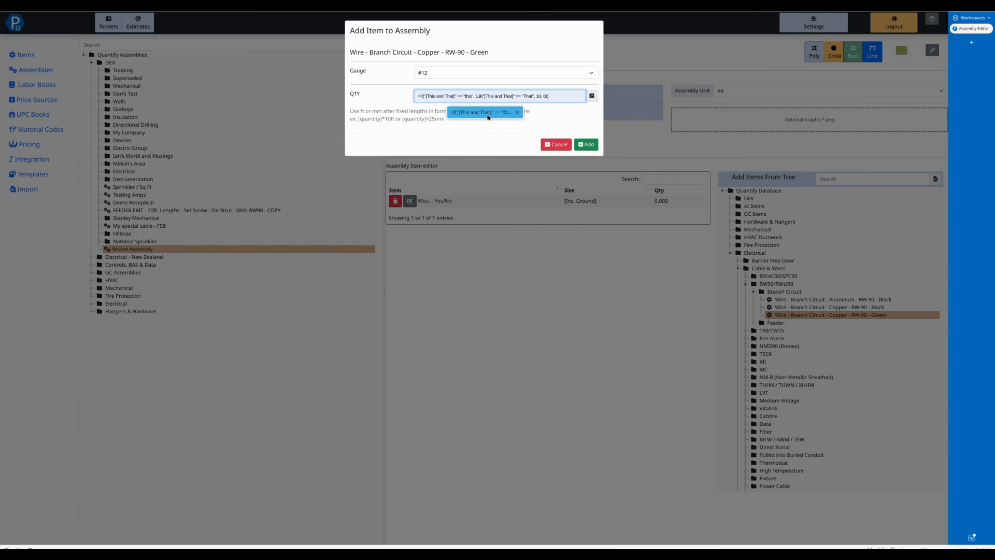
pyautogui.write('(')
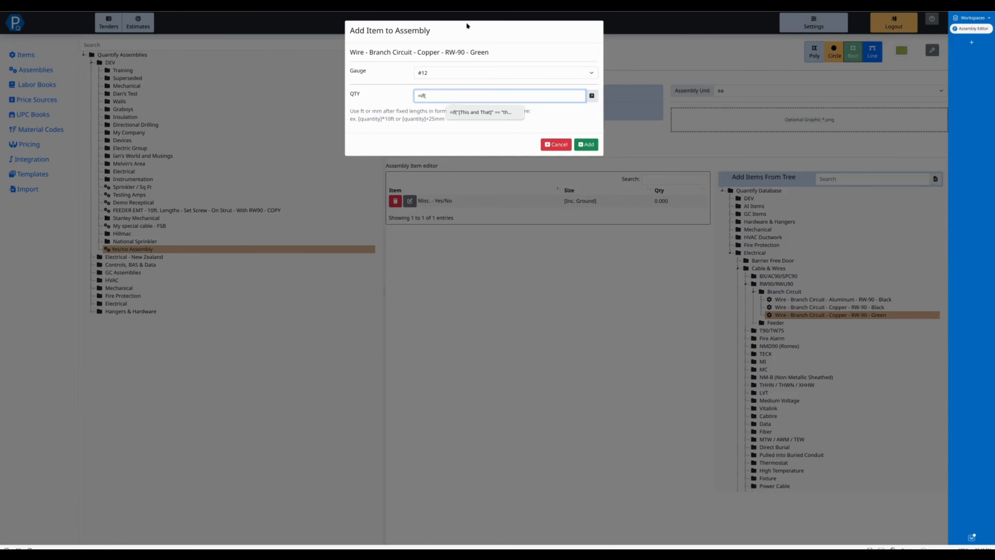
pyautogui.moveTo(599, 98)
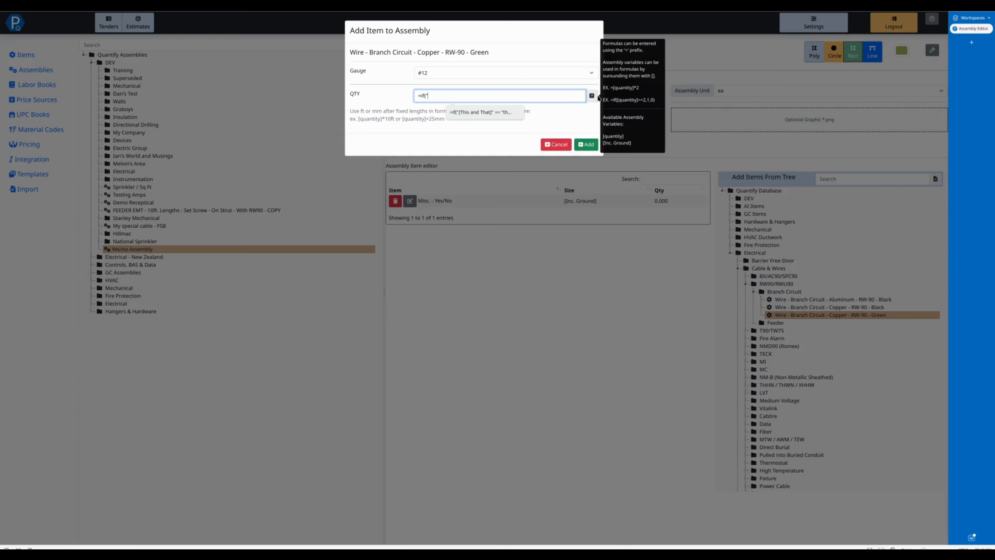
pyautogui.write('"')
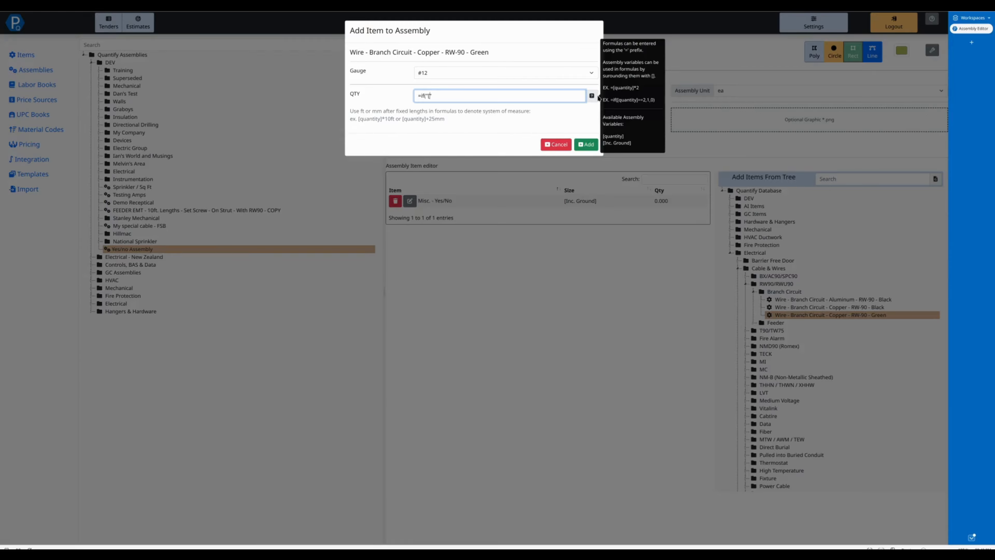
pyautogui.write('[Inc. Ground]')
pyautogui.press('BackSpace')
pyautogui.write('=="yes",')
pyautogui.write('[quantity],0')
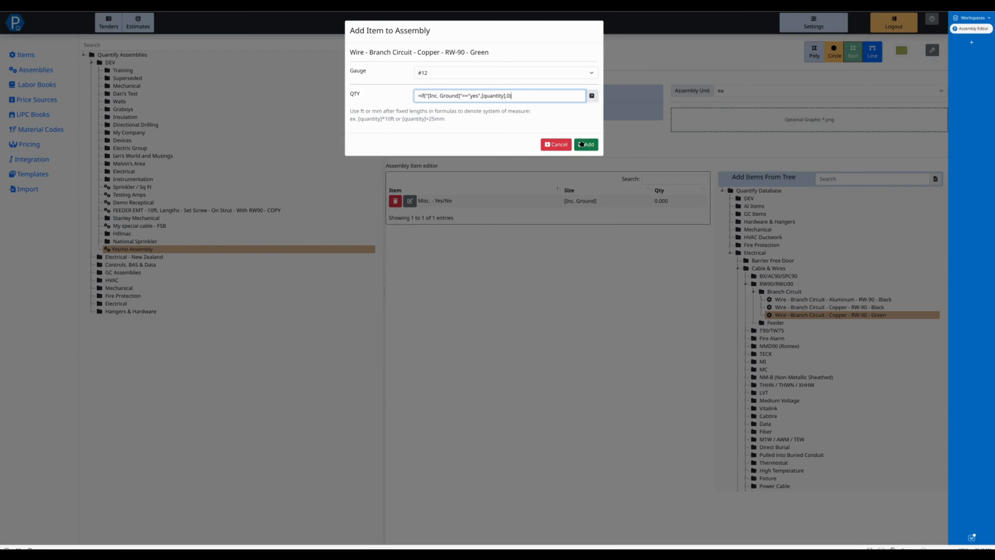
pyautogui.click(586, 144)
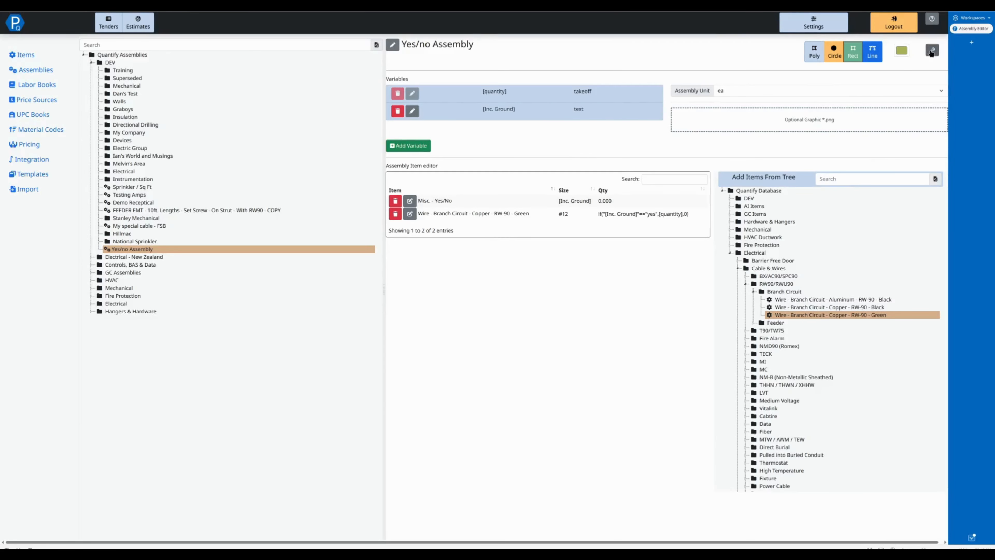
# Step: Simulate the assembly in the debugger with Inc. Ground yes and quantity 100, inspect the results, then close it
pyautogui.click(931, 50)
pyautogui.click(835, 107)
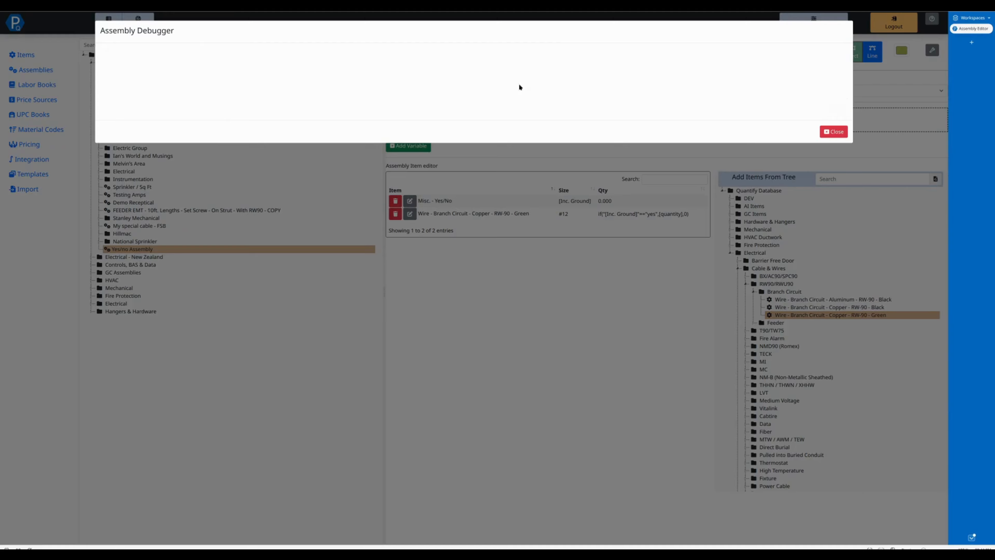
pyautogui.click(437, 77)
pyautogui.click(438, 95)
pyautogui.click(443, 99)
pyautogui.write('0')
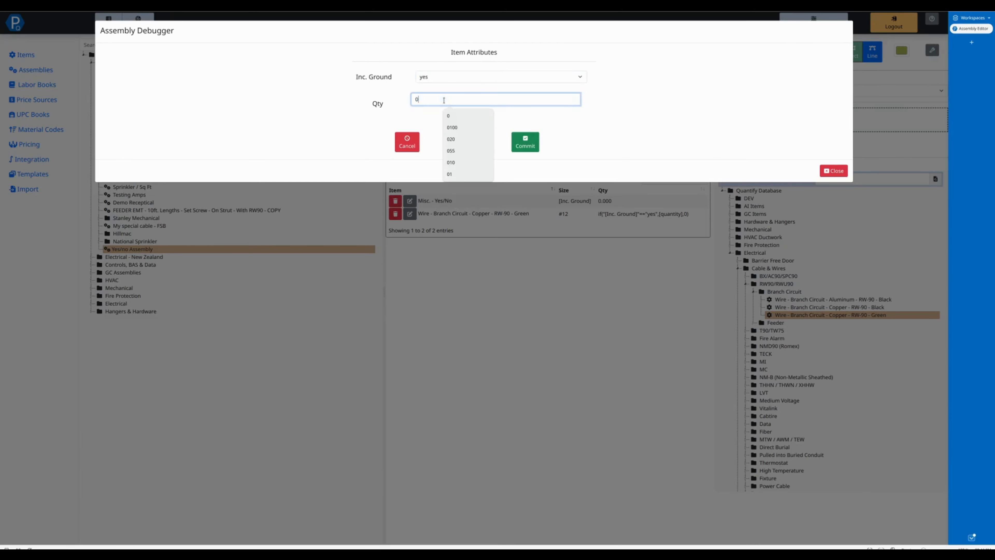
pyautogui.write('100')
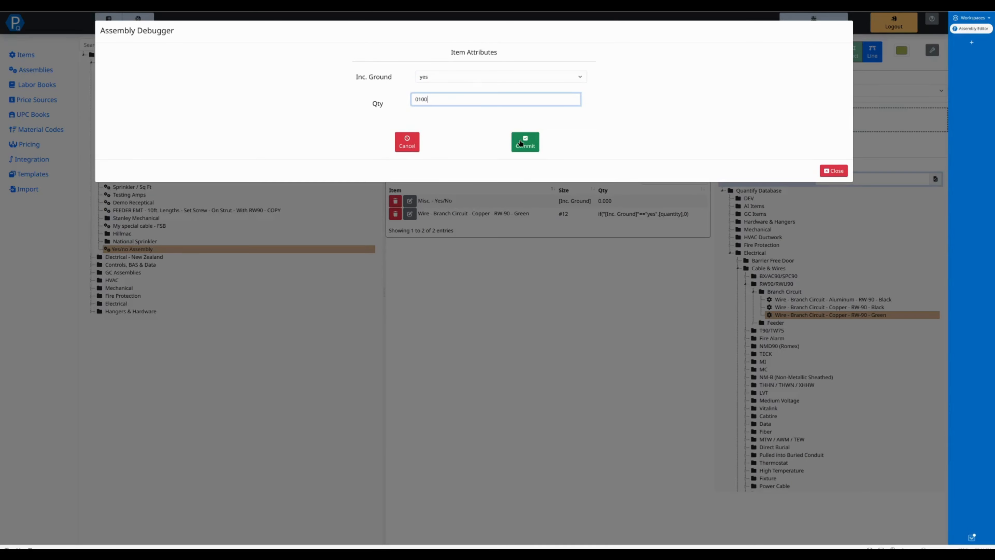
pyautogui.click(525, 141)
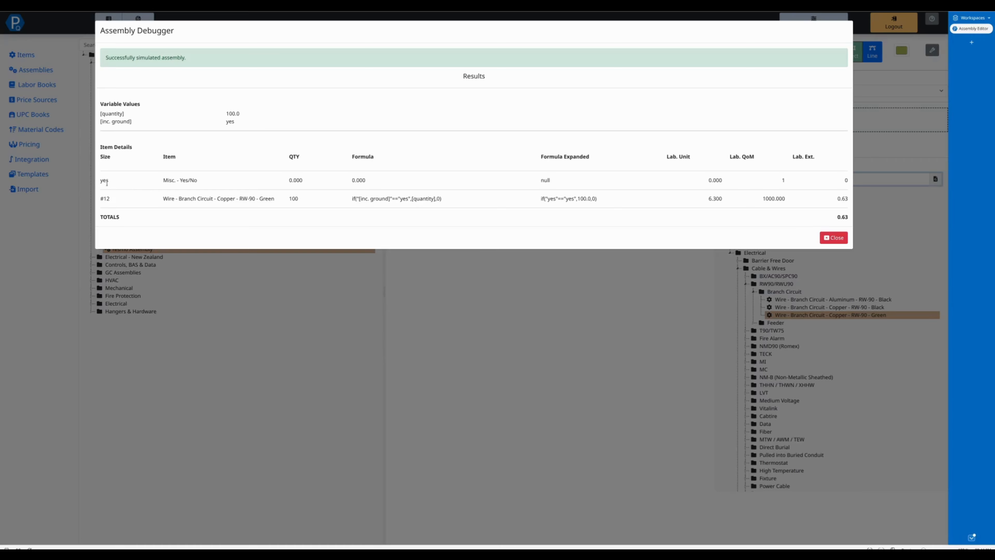
pyautogui.moveTo(129, 190); pyautogui.dragTo(186, 179)
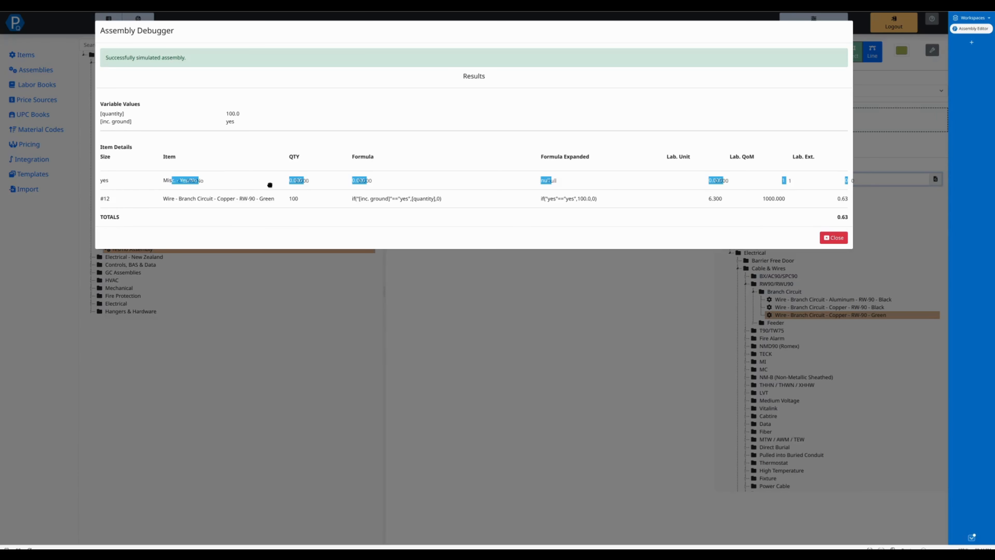
pyautogui.click(304, 184)
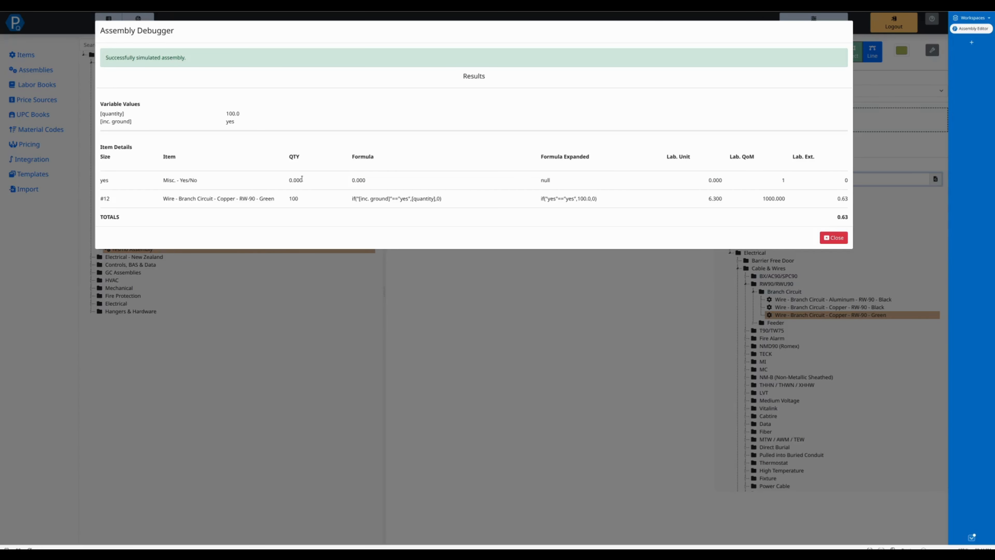
pyautogui.click(834, 237)
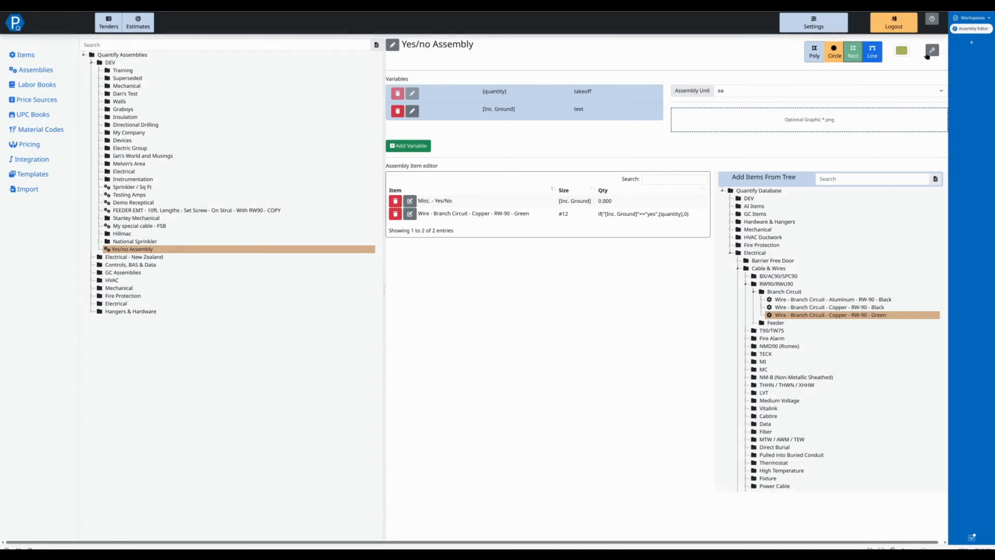
# Step: Simulate the assembly again with Inc. Ground no and quantity 100, then close the debugger
pyautogui.click(932, 50)
pyautogui.click(834, 97)
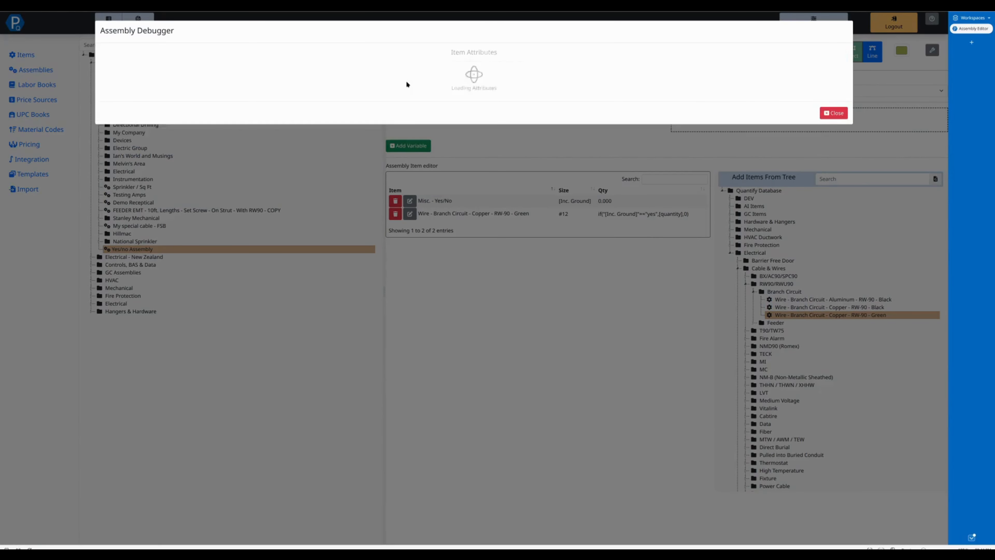
pyautogui.click(434, 77)
pyautogui.click(433, 102)
pyautogui.click(433, 100)
pyautogui.write('1')
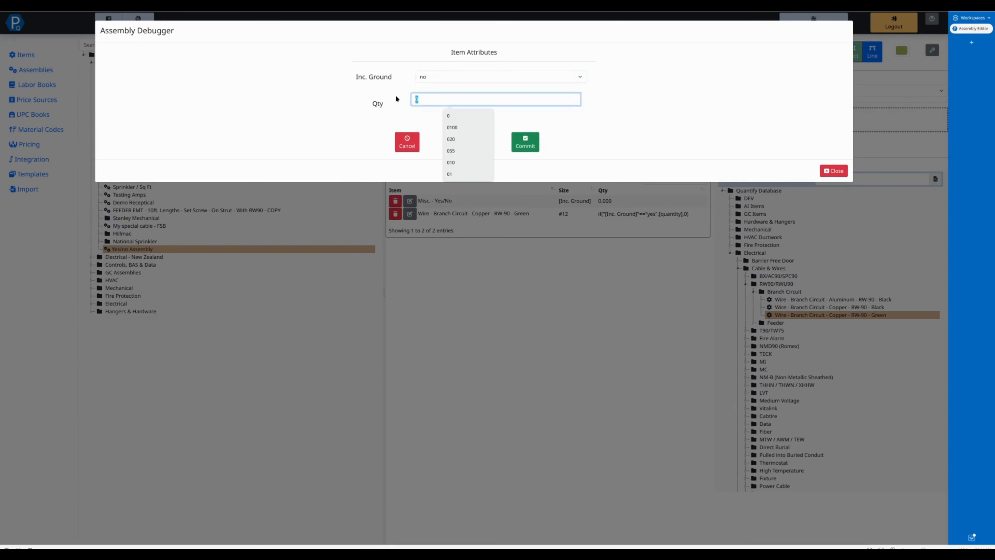
pyautogui.write('00')
pyautogui.click(519, 145)
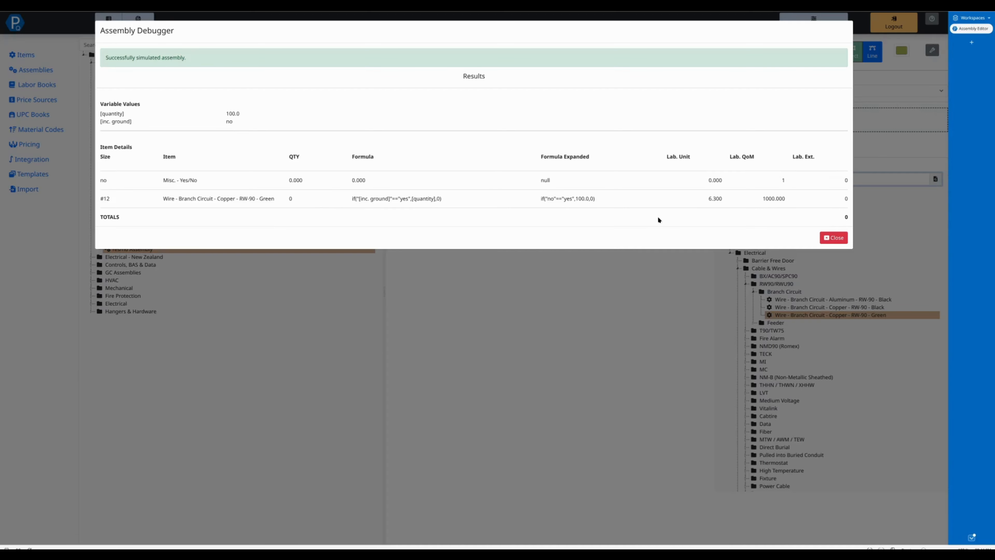
pyautogui.click(834, 237)
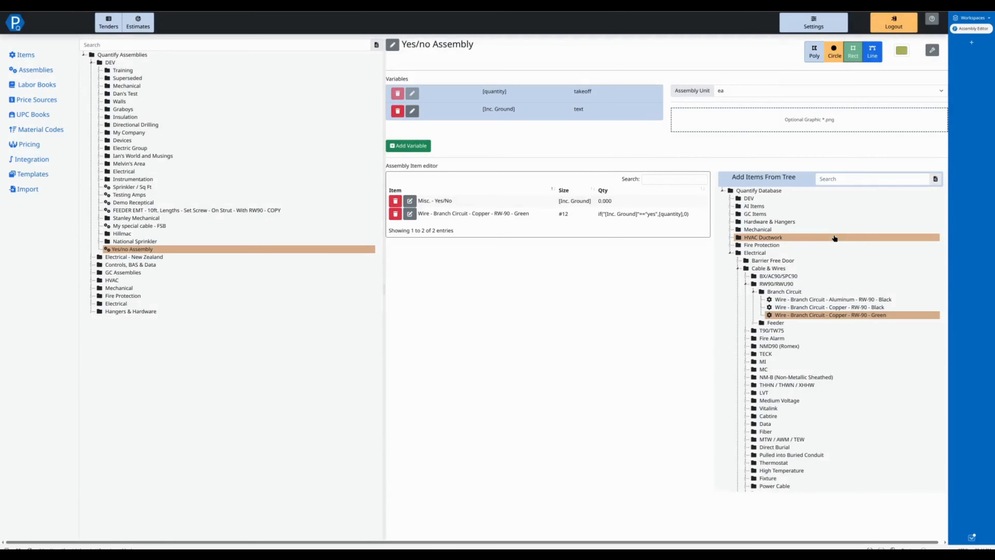